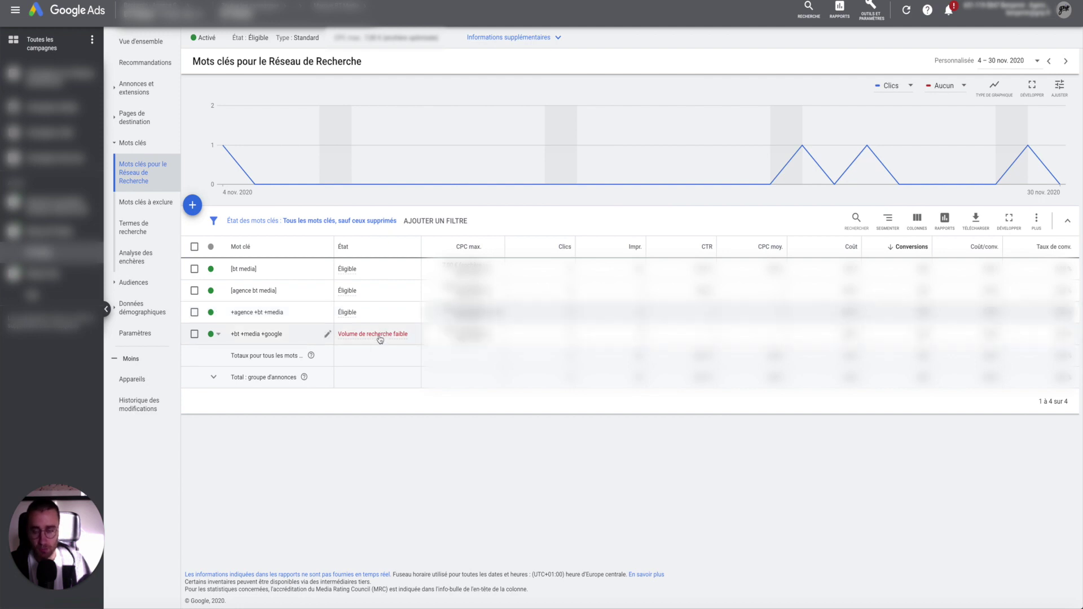
Step: Check the status of the keyword [agence bt media], rerun its ad delivery test and read the diagnosis
mouse_move(380, 339)
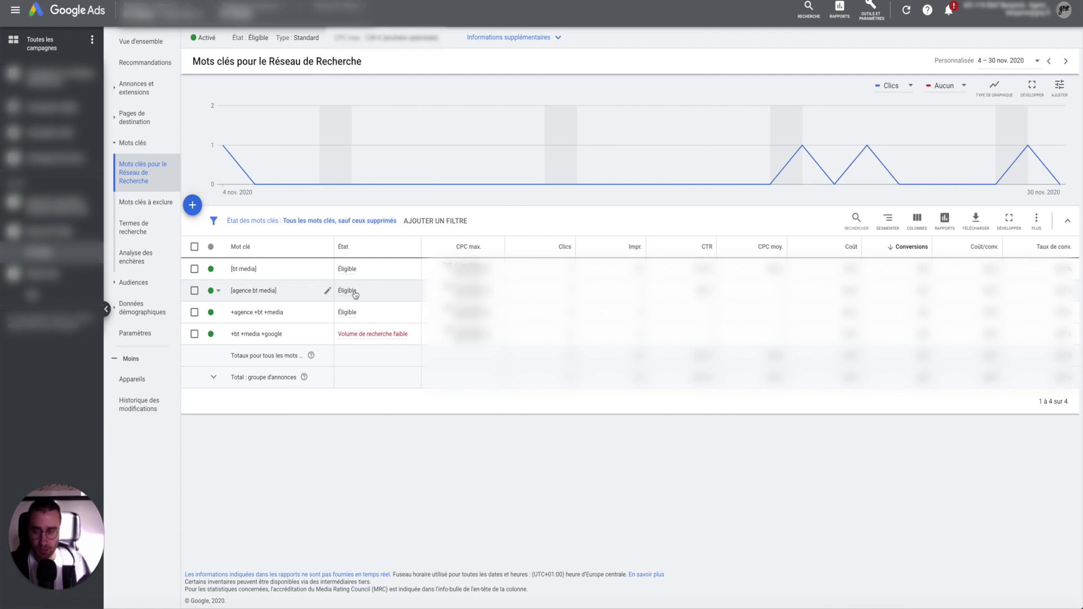
mouse_move(356, 294)
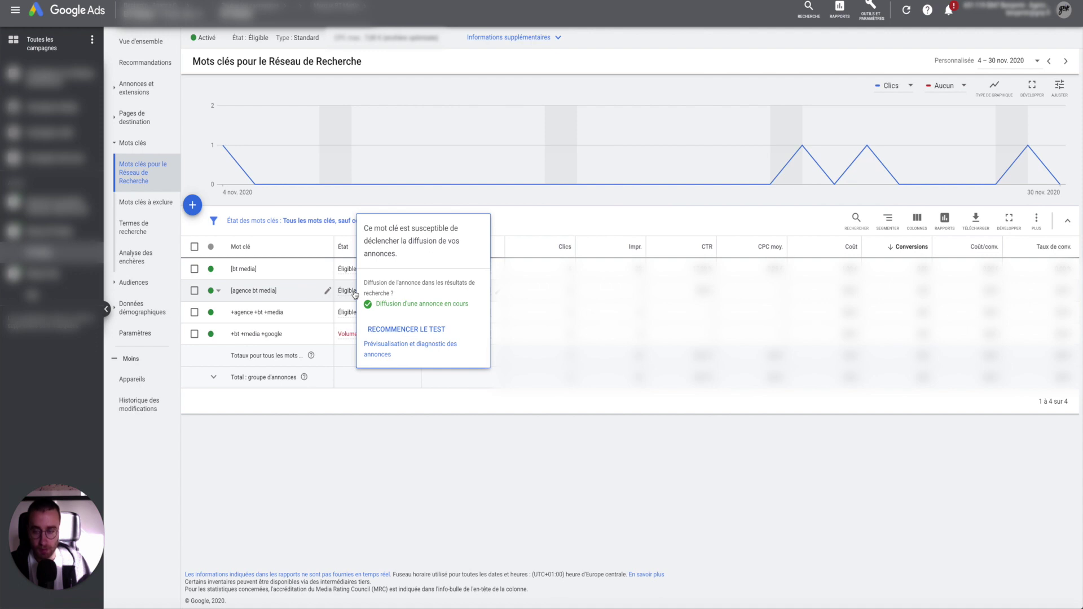
left_click(430, 333)
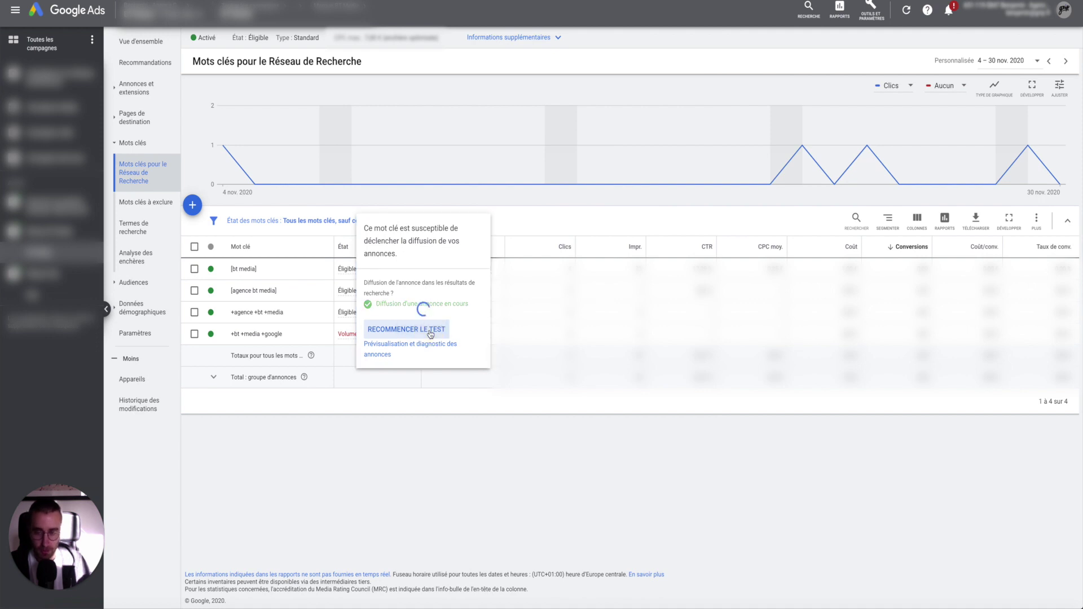
scroll(419, 287, "down", 2)
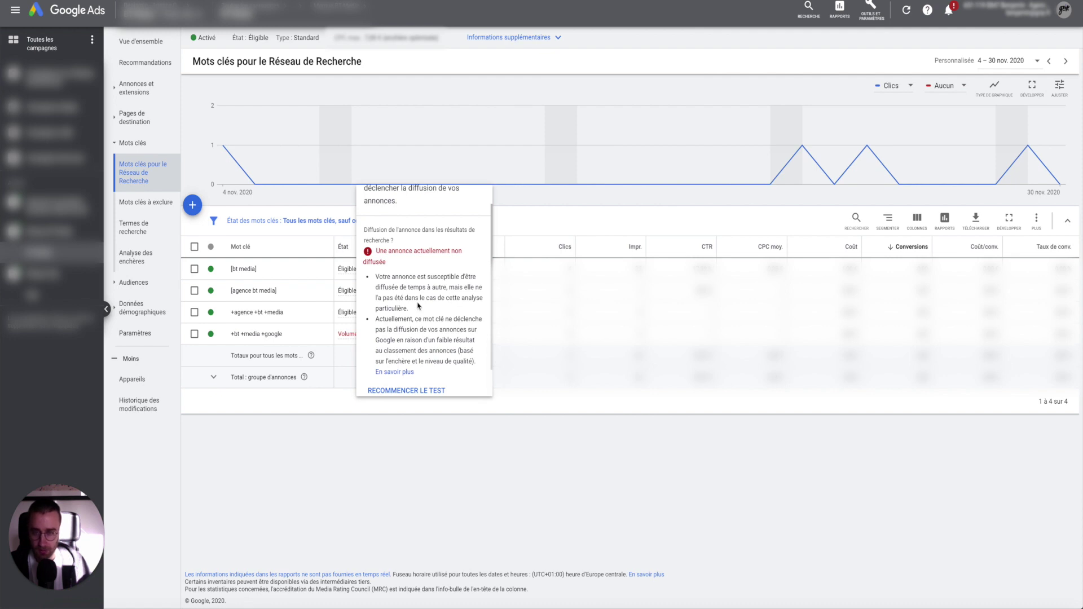
scroll(419, 305, "down", 1)
scroll(418, 298, "up", 2)
scroll(415, 290, "down", 2)
Step: Repeat the ad delivery test for [agence bt media] several more times to compare the diagnoses
left_click(414, 363)
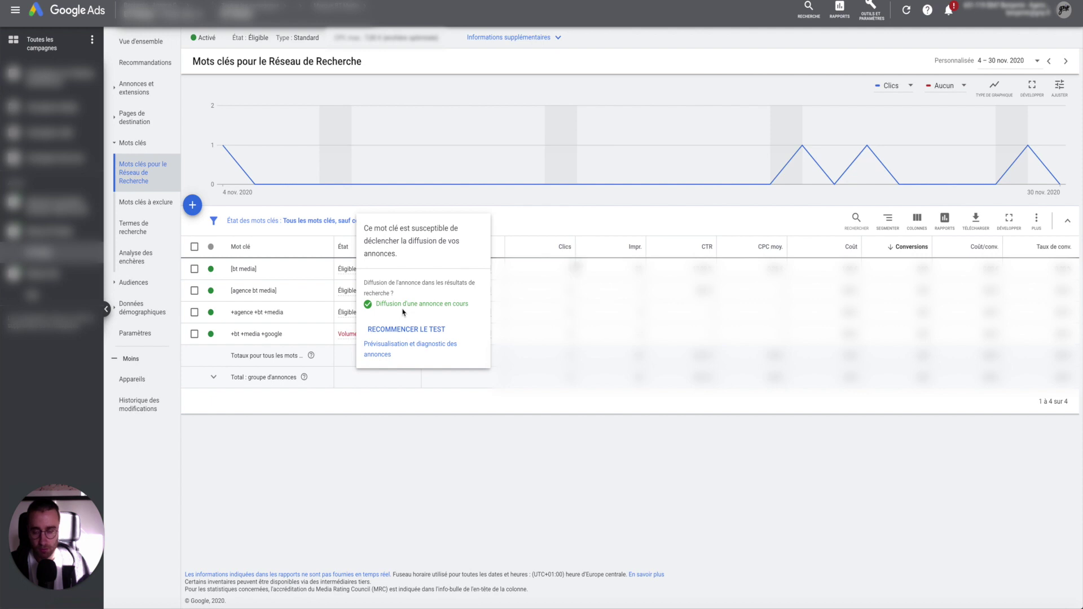
left_click(402, 329)
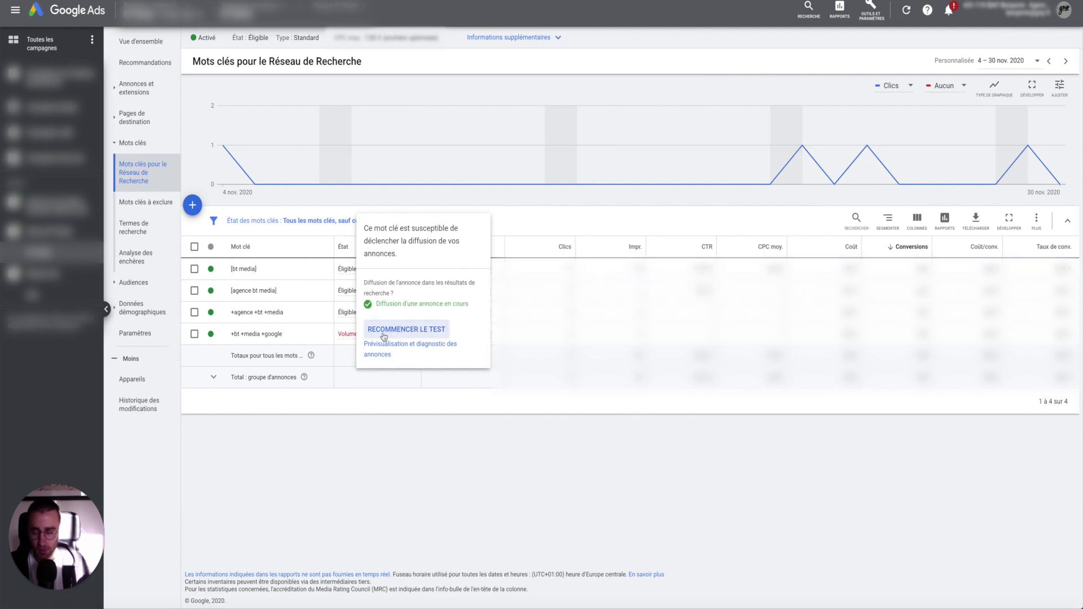
left_click(392, 333)
scroll(401, 303, "down", 1)
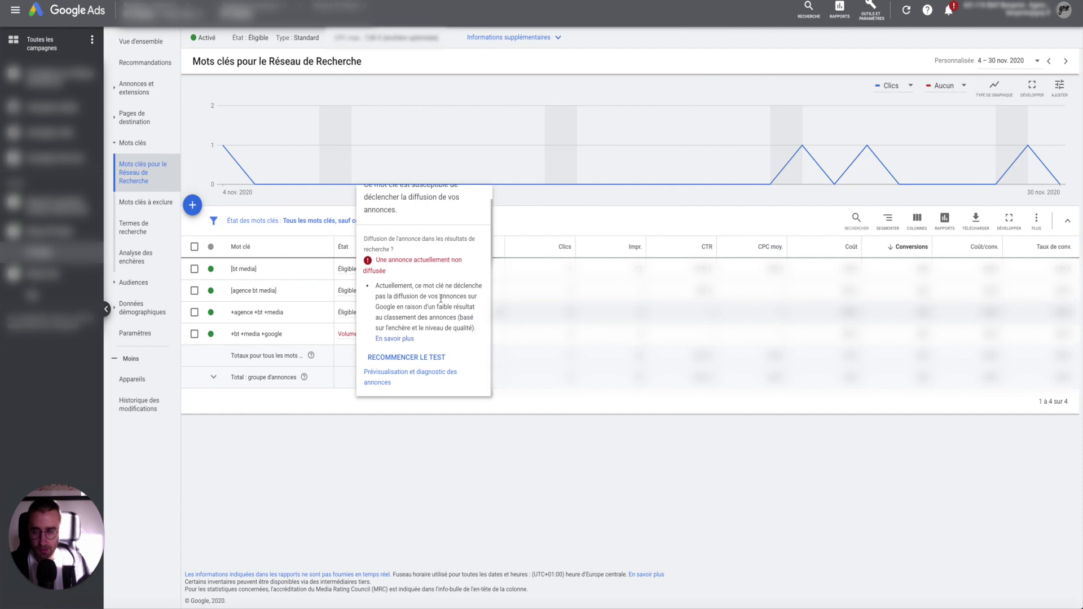
left_click(434, 357)
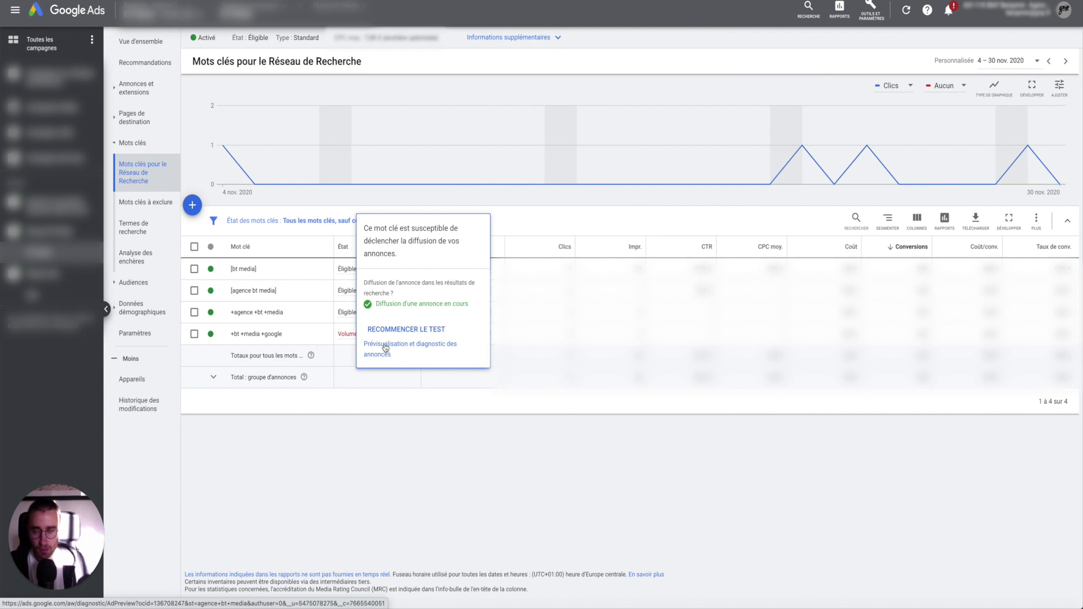
Step: Open the ad preview and diagnosis tool and review the keyword reasons given for "consultant google ads"
left_click(872, 19)
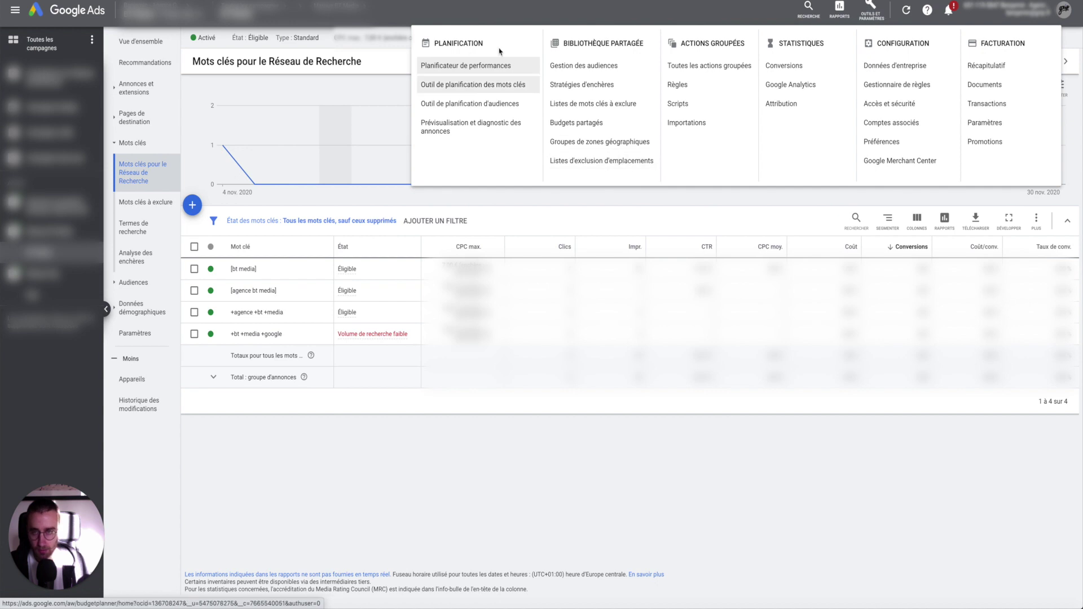
left_click(454, 132)
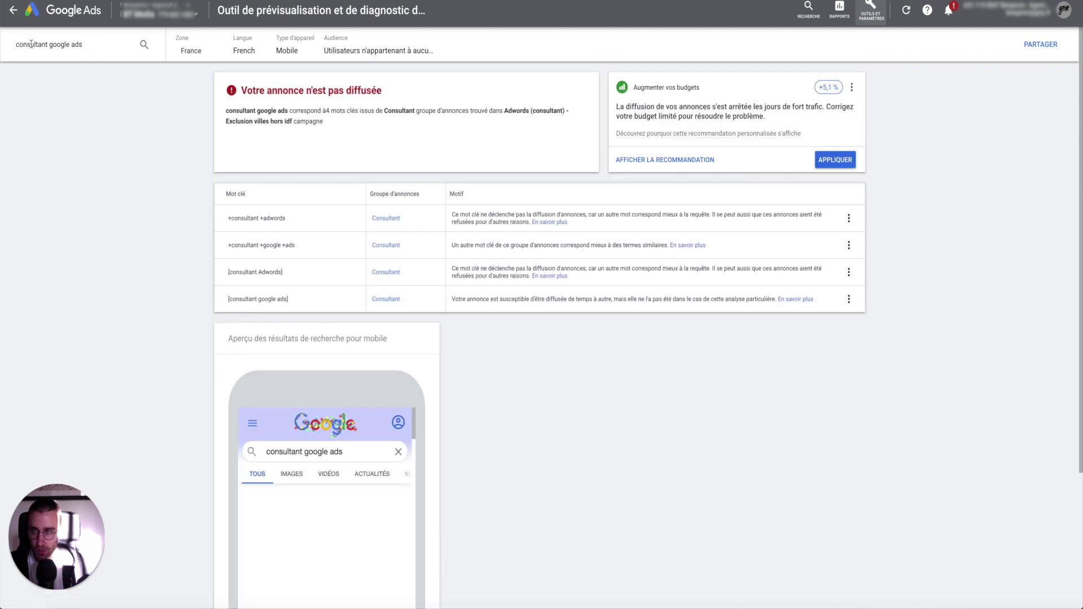
scroll(252, 315, "down", 1)
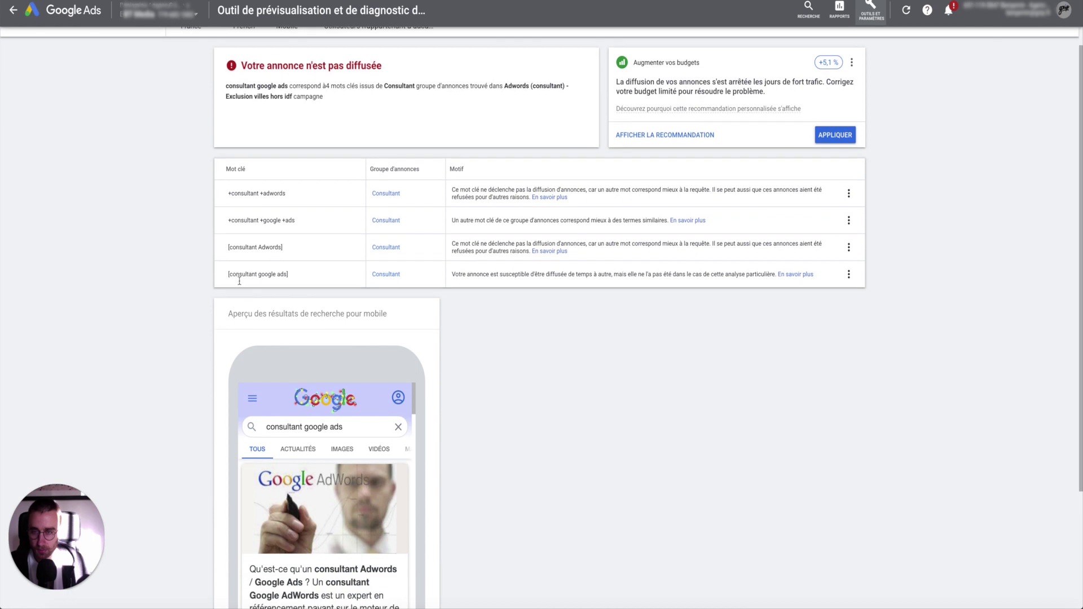
scroll(237, 271, "up", 1)
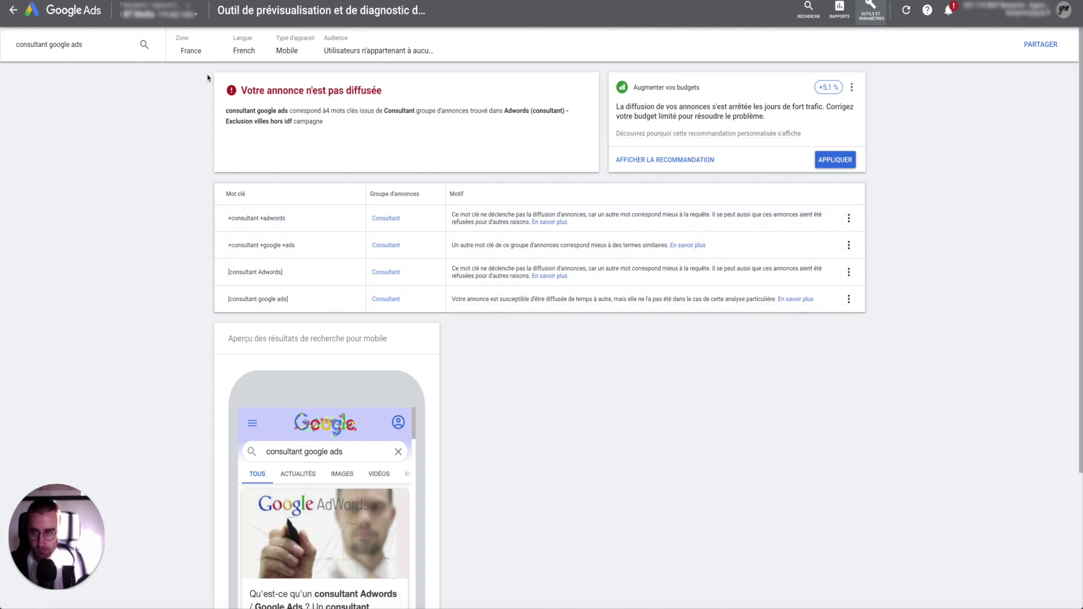
Step: Set the preview location to the city of Paris, Île-de-France, France, and review the matched keyword and mobile results
left_click(217, 52)
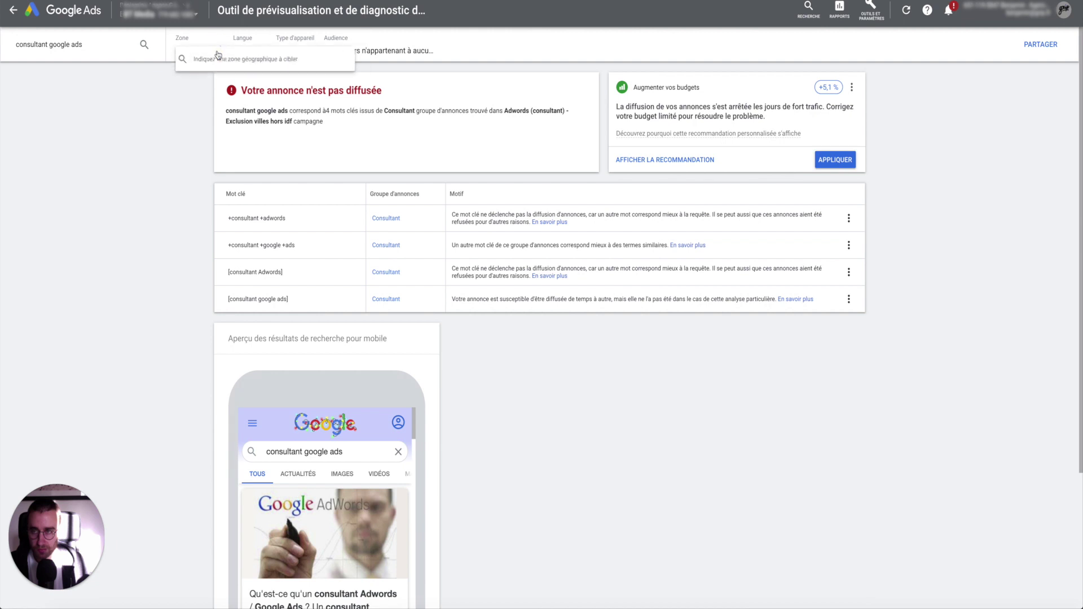
type("paris")
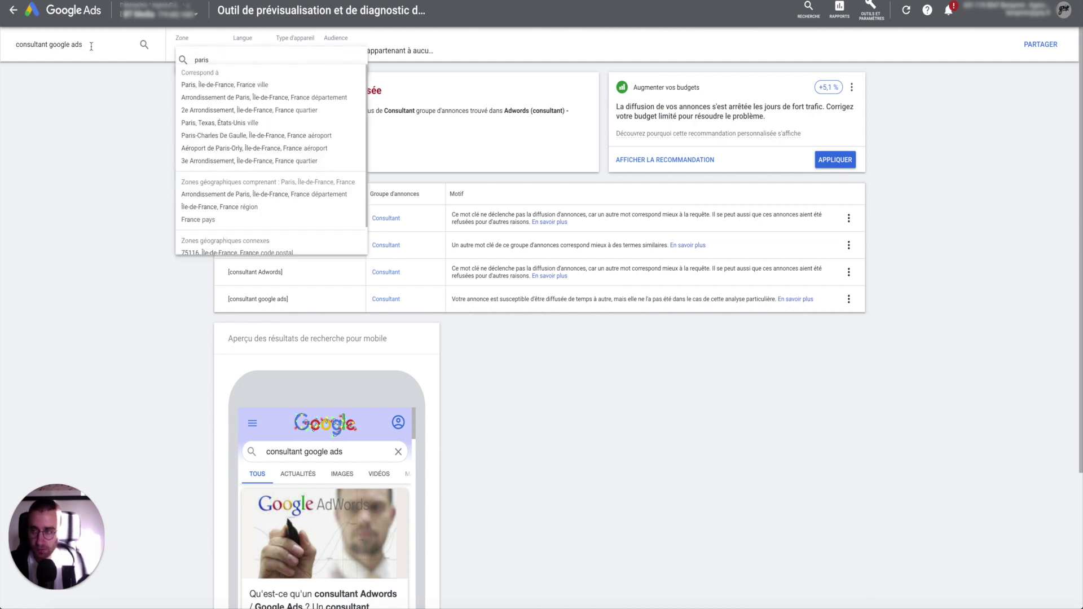
left_click(194, 85)
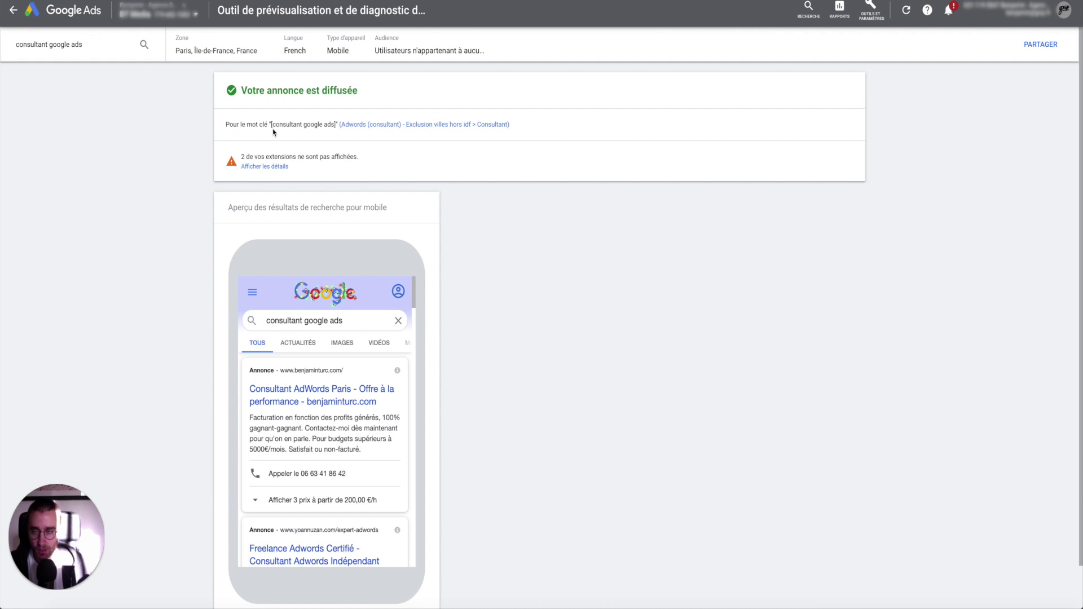
left_click_drag(269, 124, 338, 124)
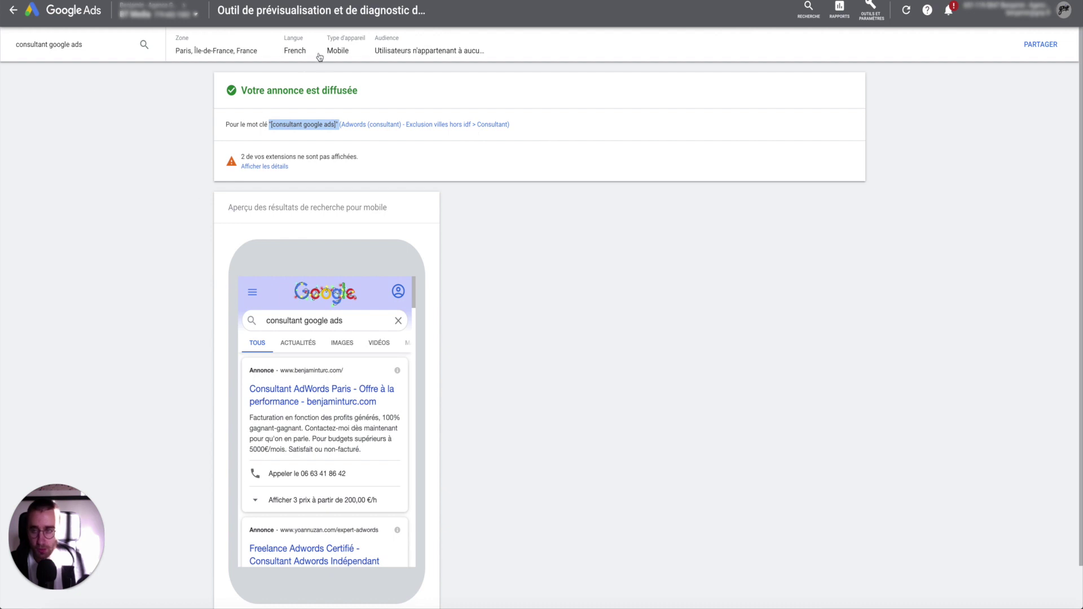
scroll(295, 381, "down", 5)
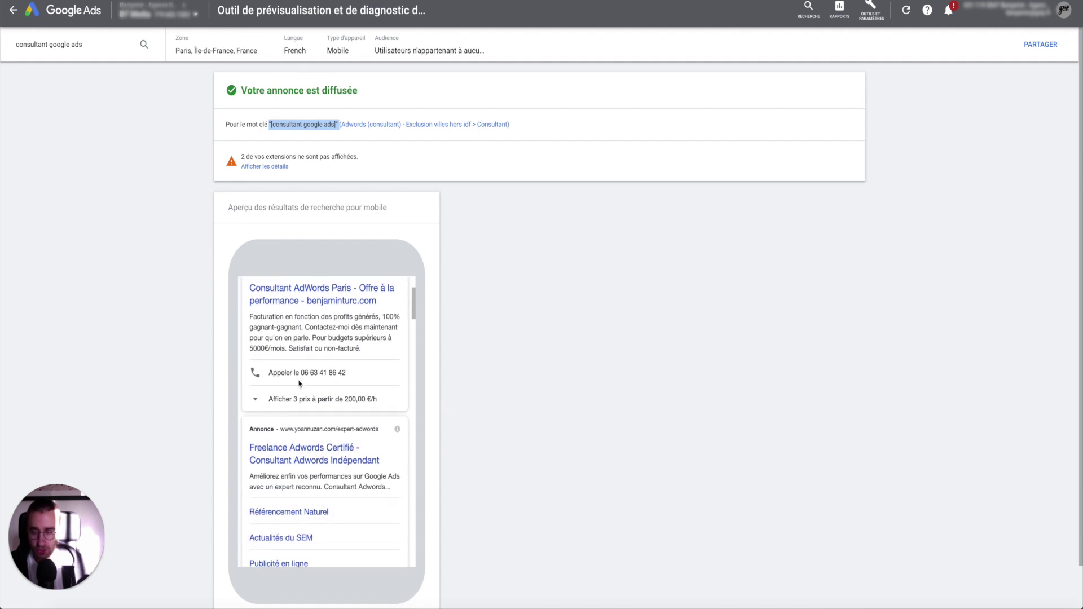
scroll(298, 383, "up", 5)
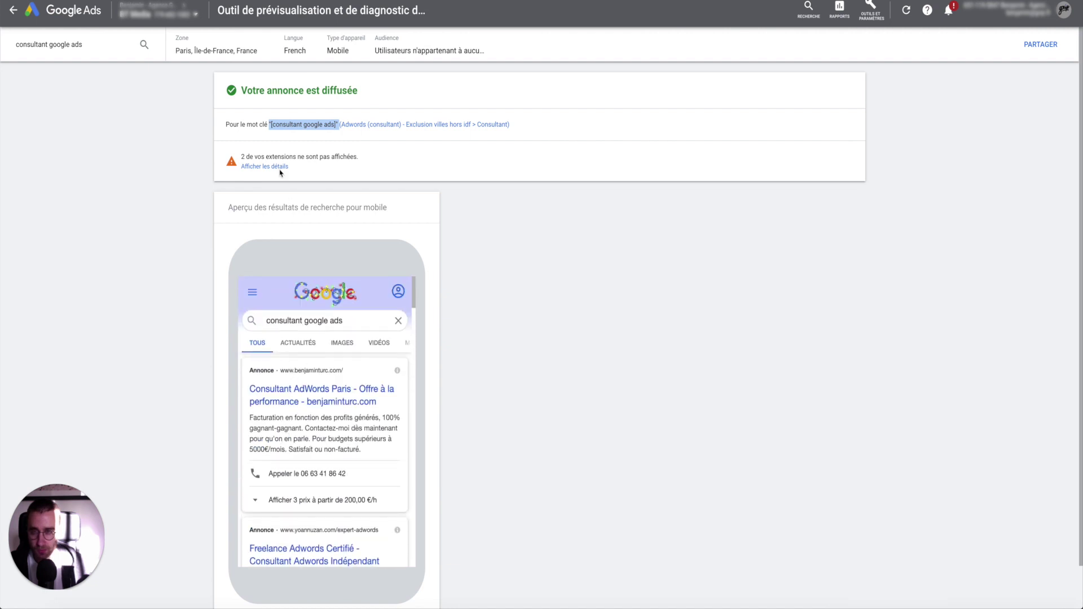
Step: Switch the preview's device type to Ordinateur and look through the ads in the desktop search results
left_click(343, 48)
left_click(351, 63)
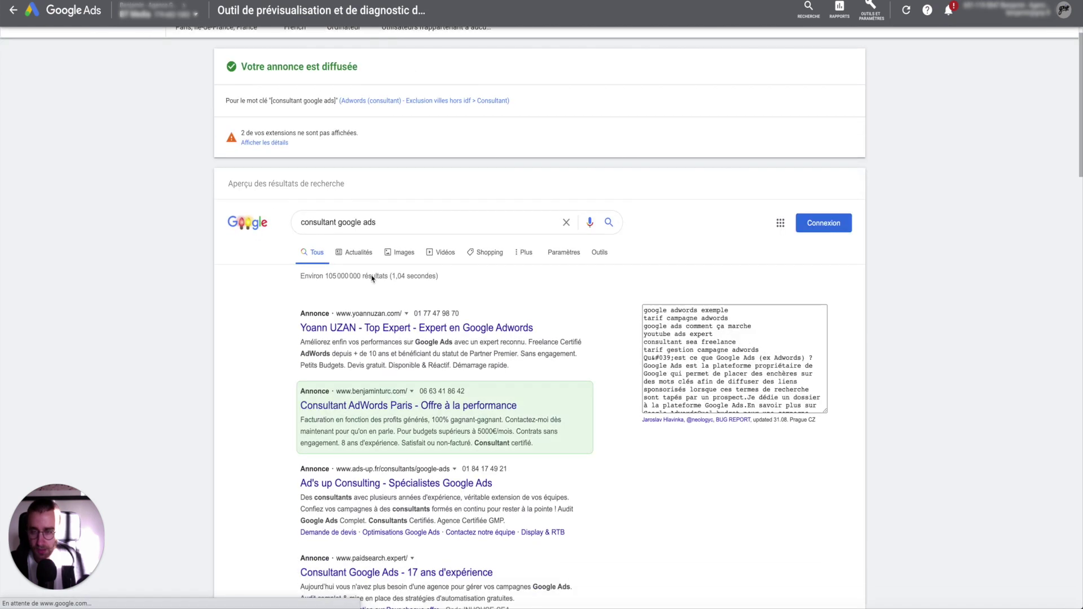
scroll(373, 276, "down", 4)
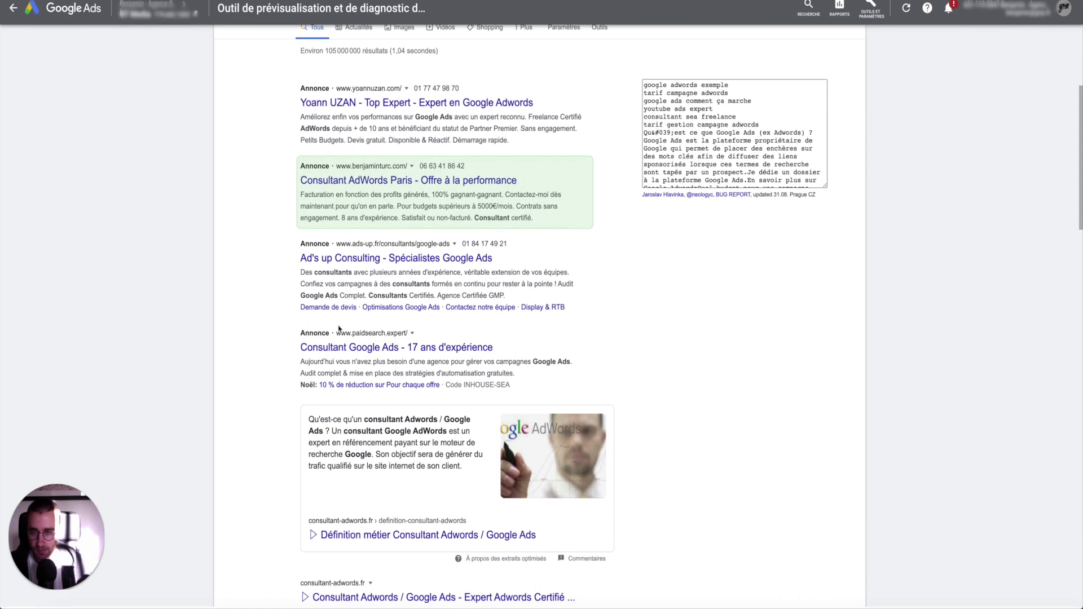
scroll(336, 326, "up", 2)
scroll(336, 326, "up", 3)
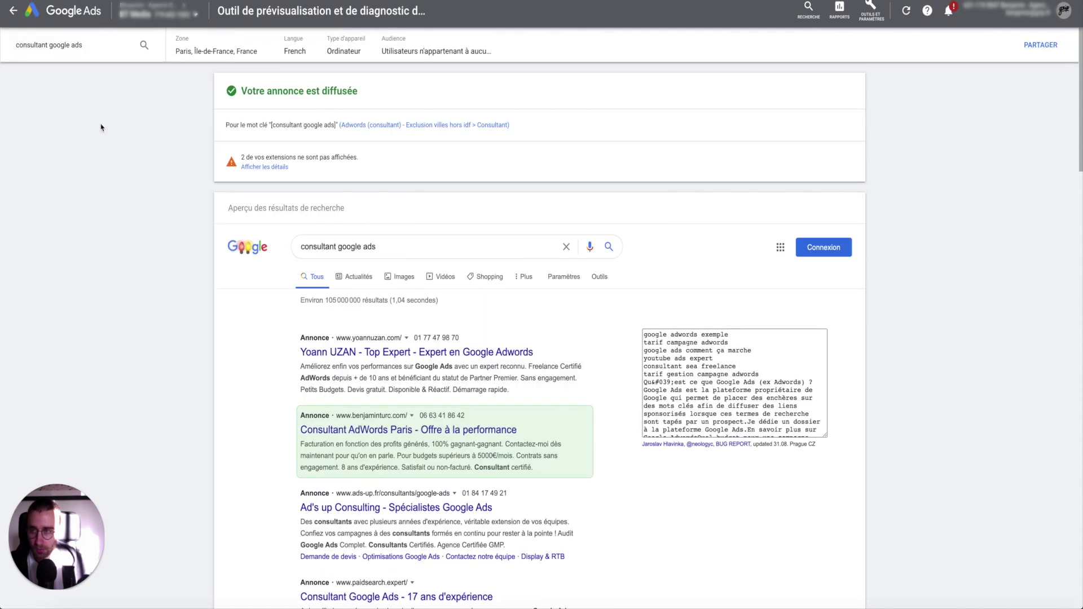
Step: Run the diagnosis for the search term "bt media" and review its ad status and results preview
left_click(88, 47)
left_click_drag(87, 47, 15, 46)
type("b")
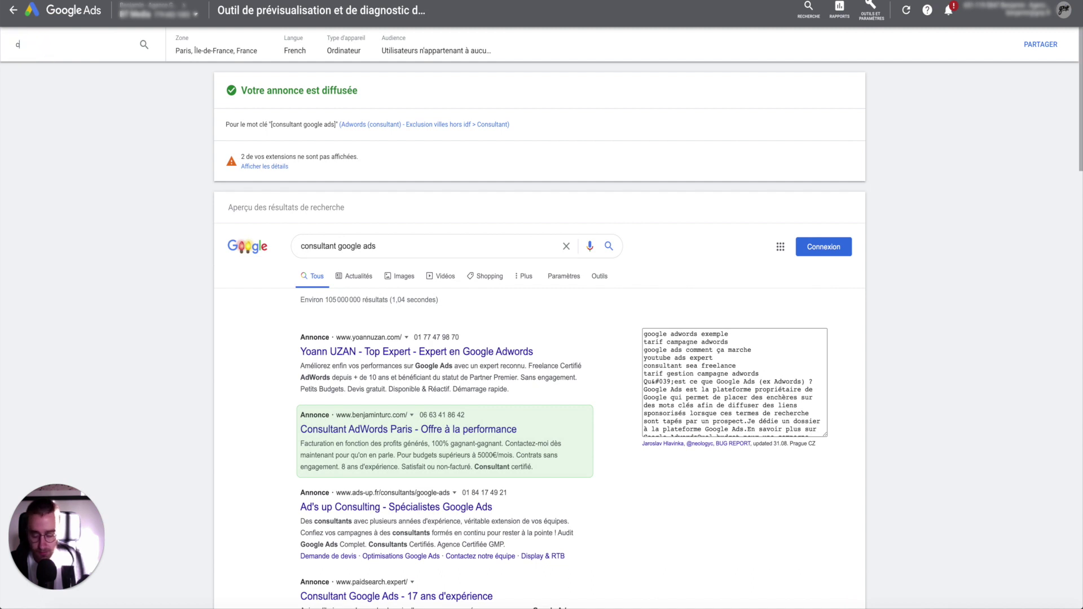
type("t media")
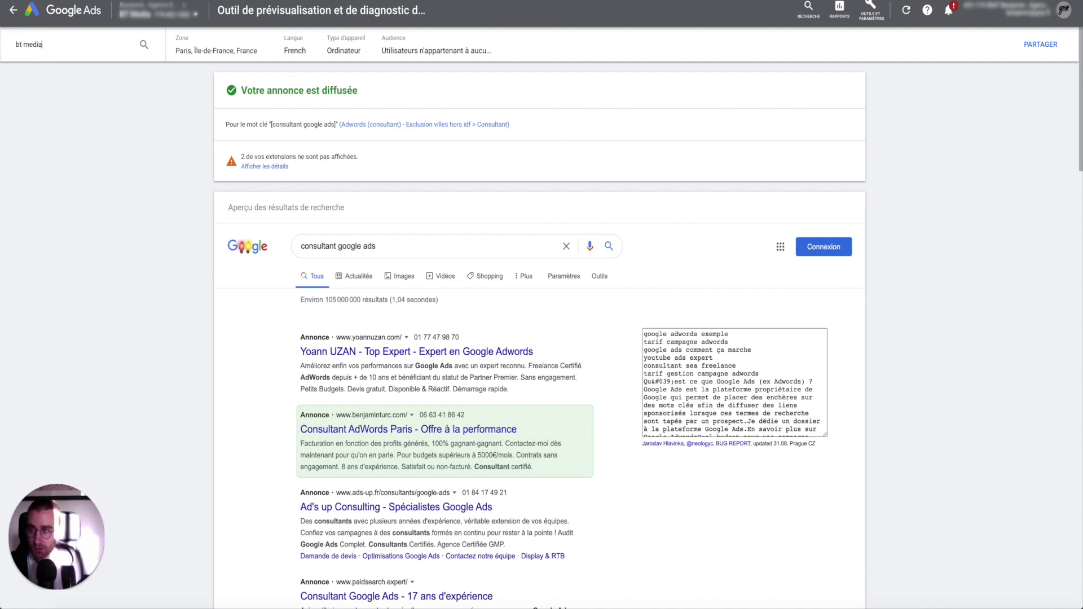
key("Return")
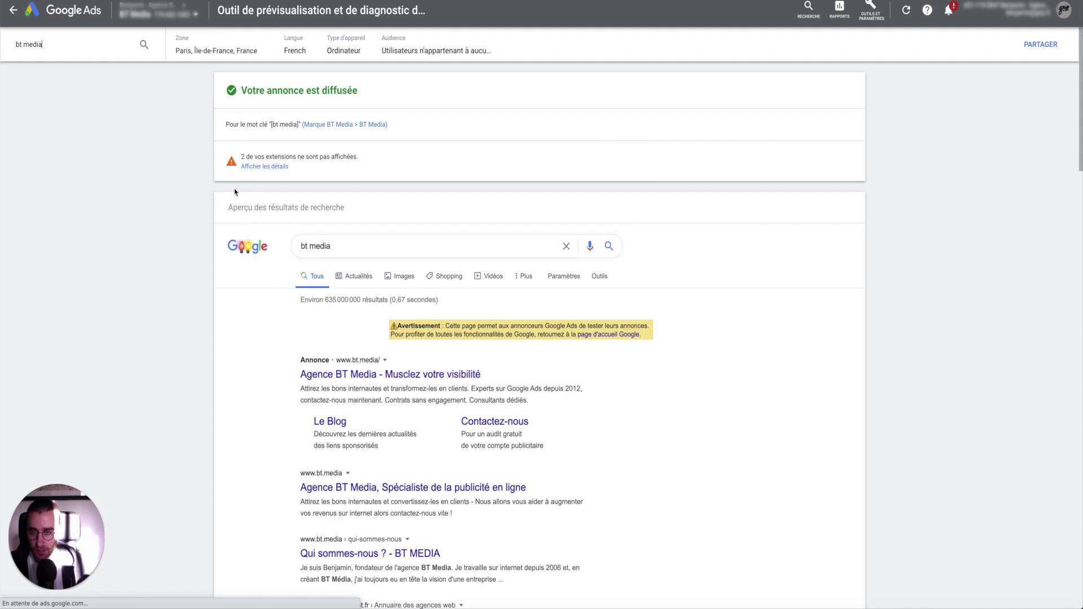
scroll(231, 190, "down", 3)
scroll(214, 193, "up", 3)
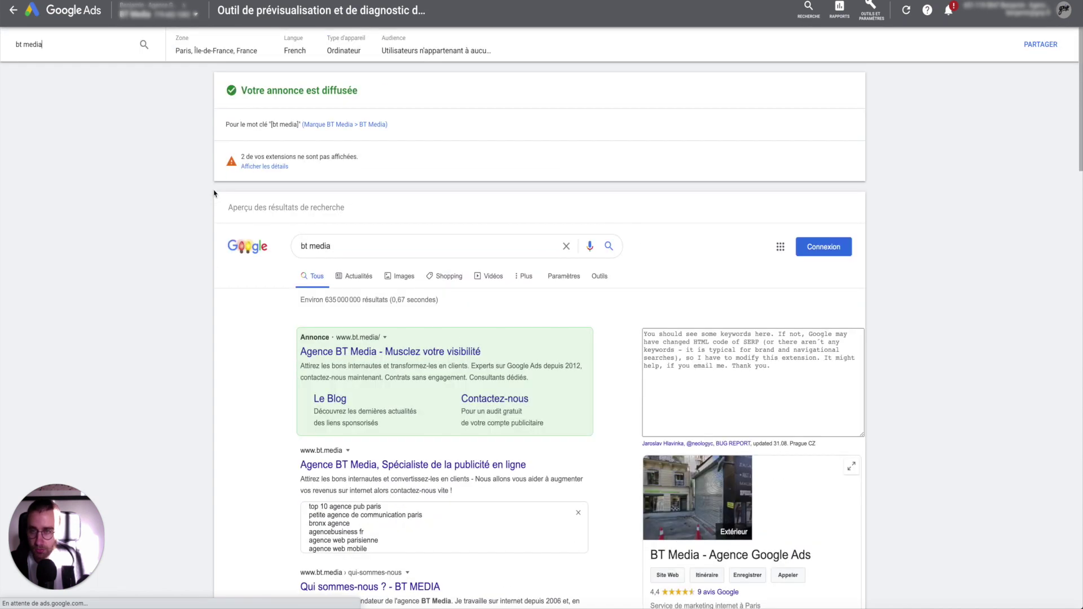